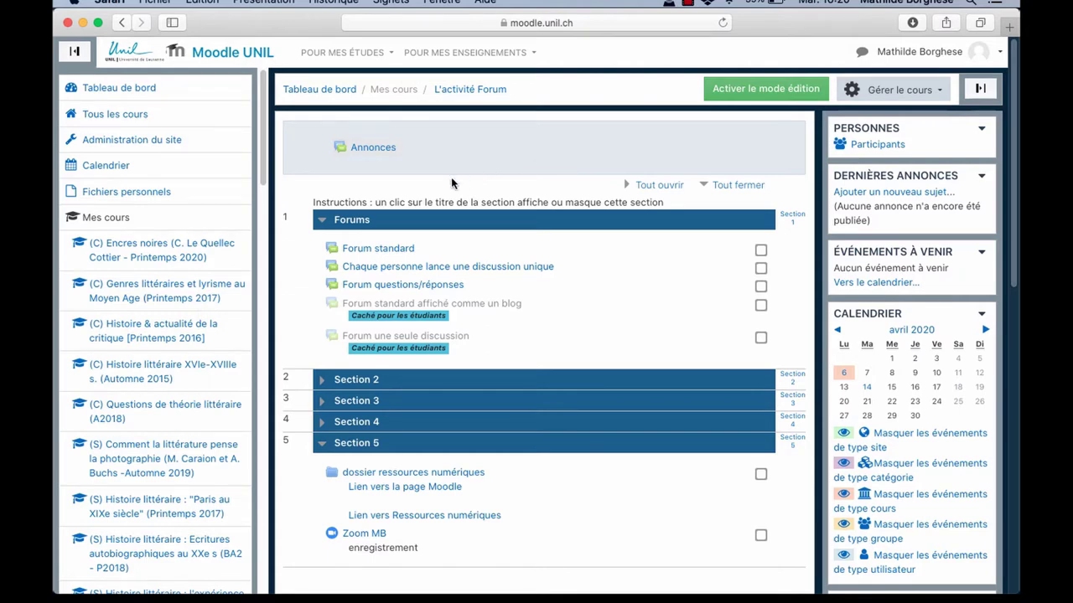
# - View the course's Annonces forum, and return to the L'activité Forum course page
pyautogui.click(375, 149)
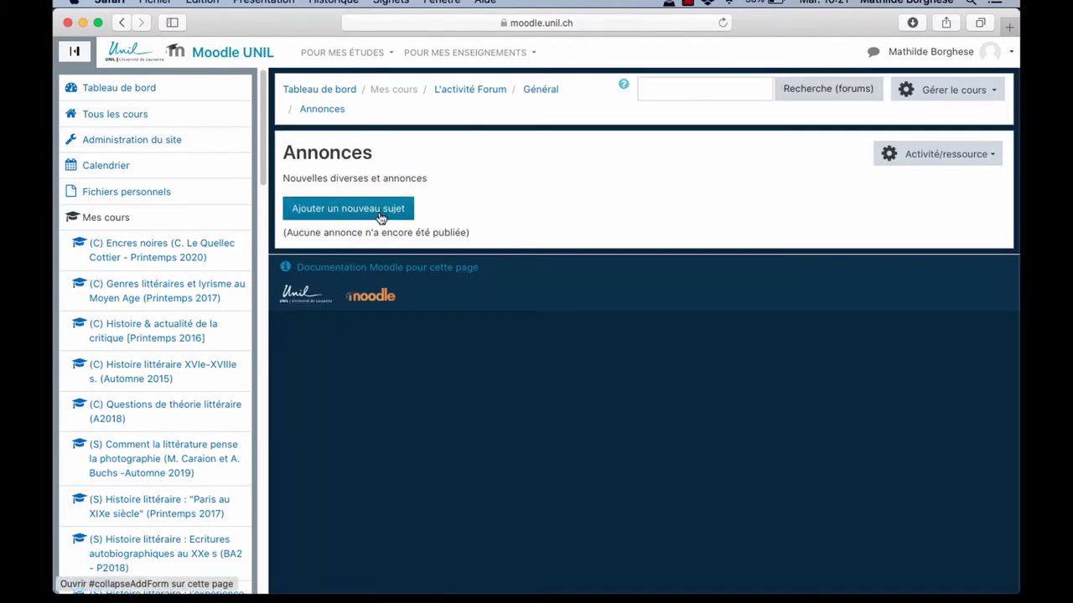
pyautogui.click(460, 90)
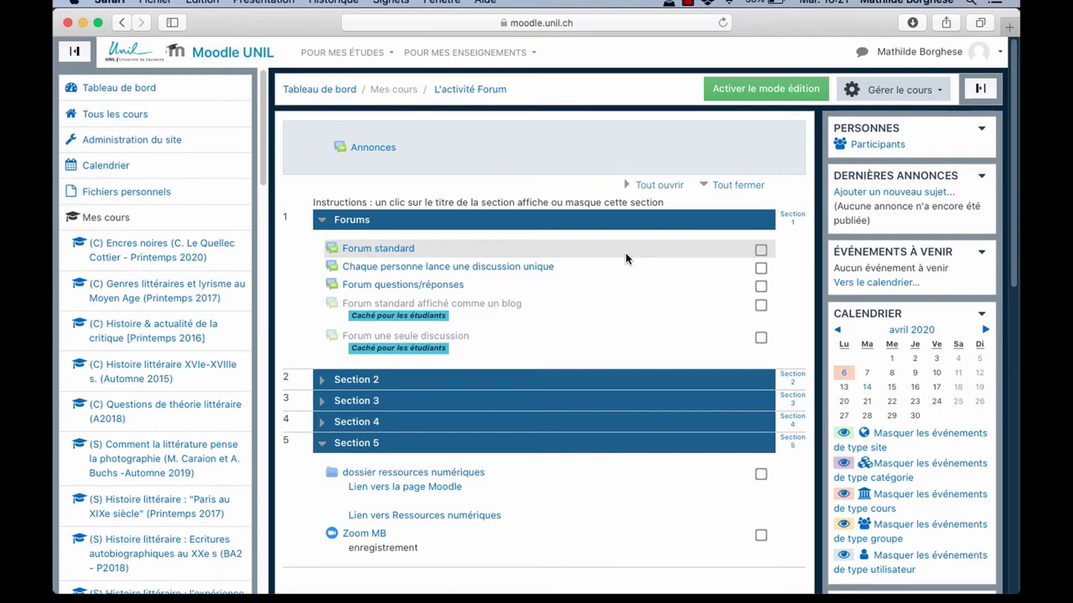
# - Turn on edit mode for the course and add a Forum activity to the Forums section
pyautogui.click(745, 90)
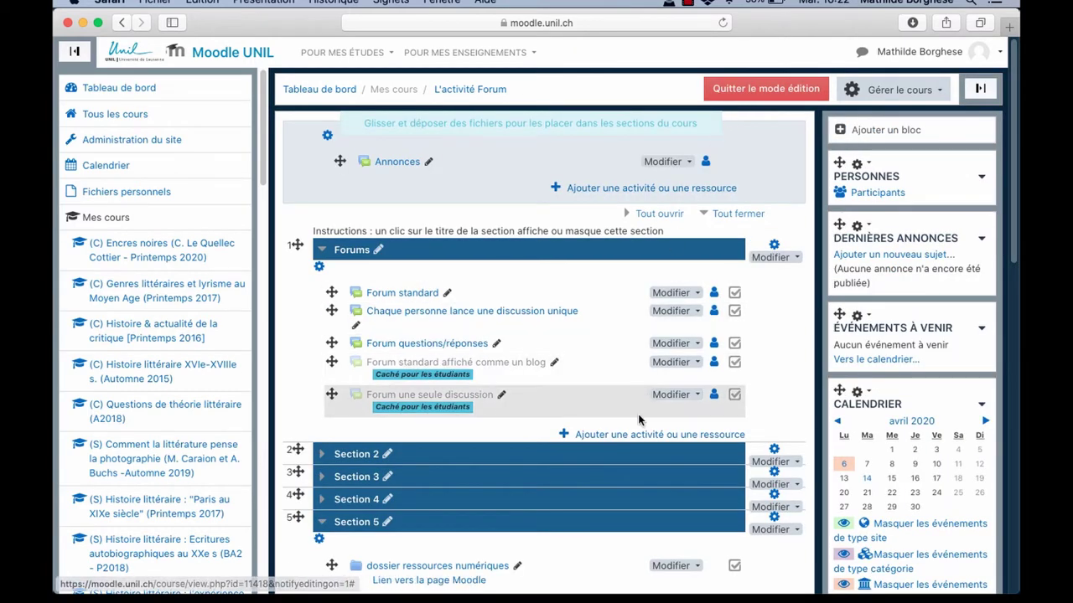
pyautogui.click(638, 436)
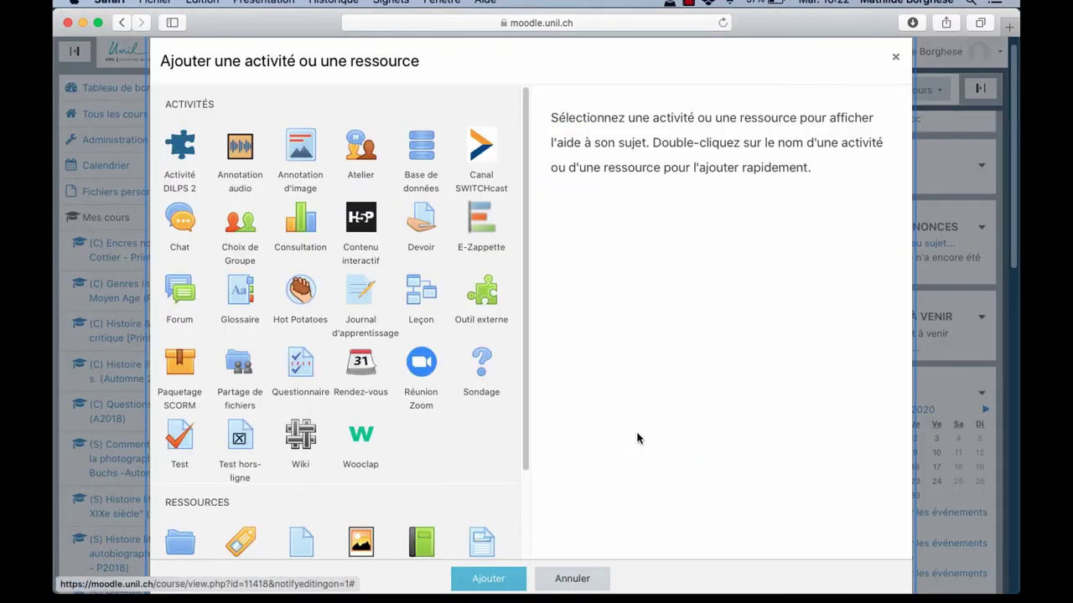
pyautogui.click(187, 298)
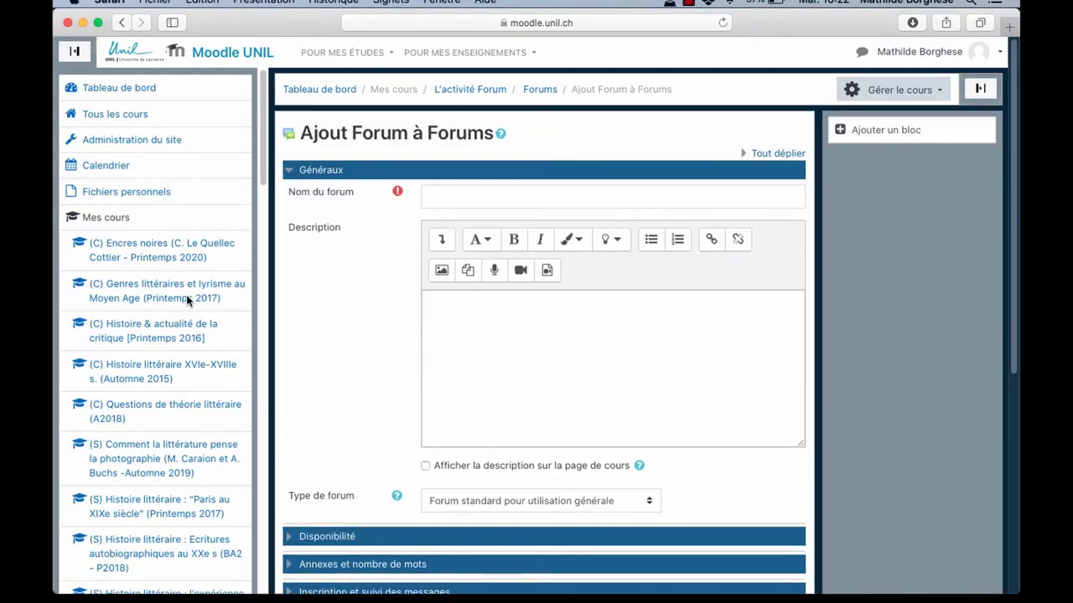
# - Name the forum "Forum standard" and choose the type "Forum standard pour utilisation générale"
pyautogui.click(477, 193)
pyautogui.write('Fo')
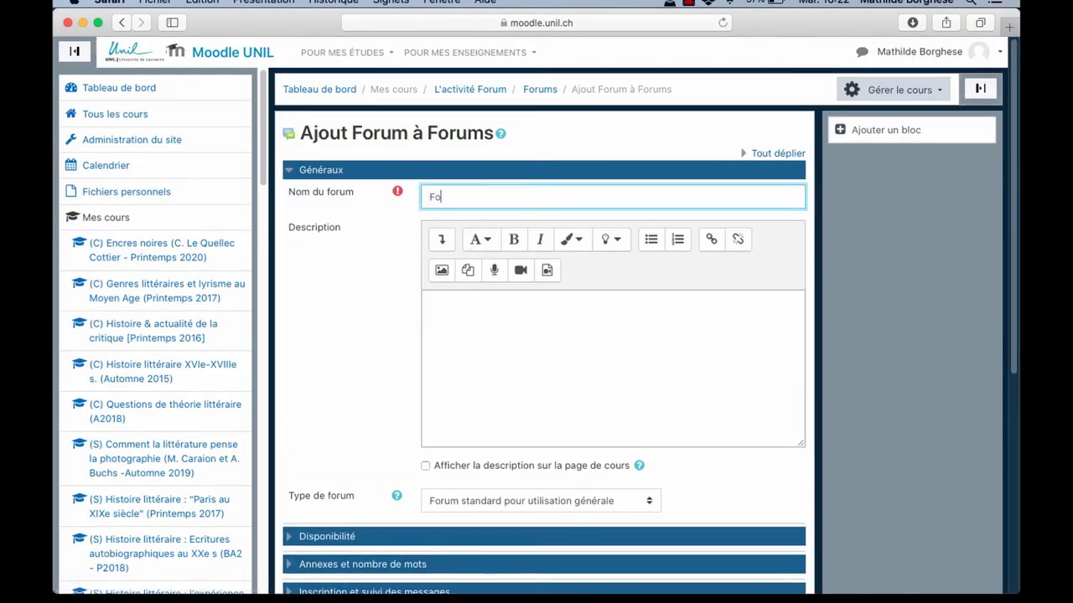
pyautogui.write('rum standard')
pyautogui.click(495, 332)
pyautogui.scroll(-3, 495, 333)
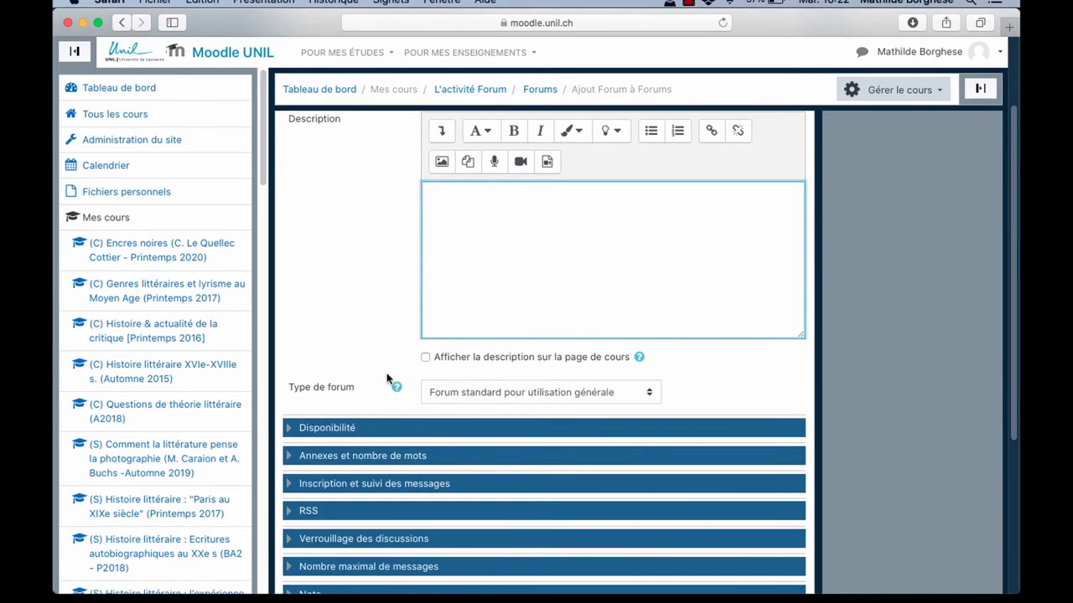
pyautogui.click(622, 396)
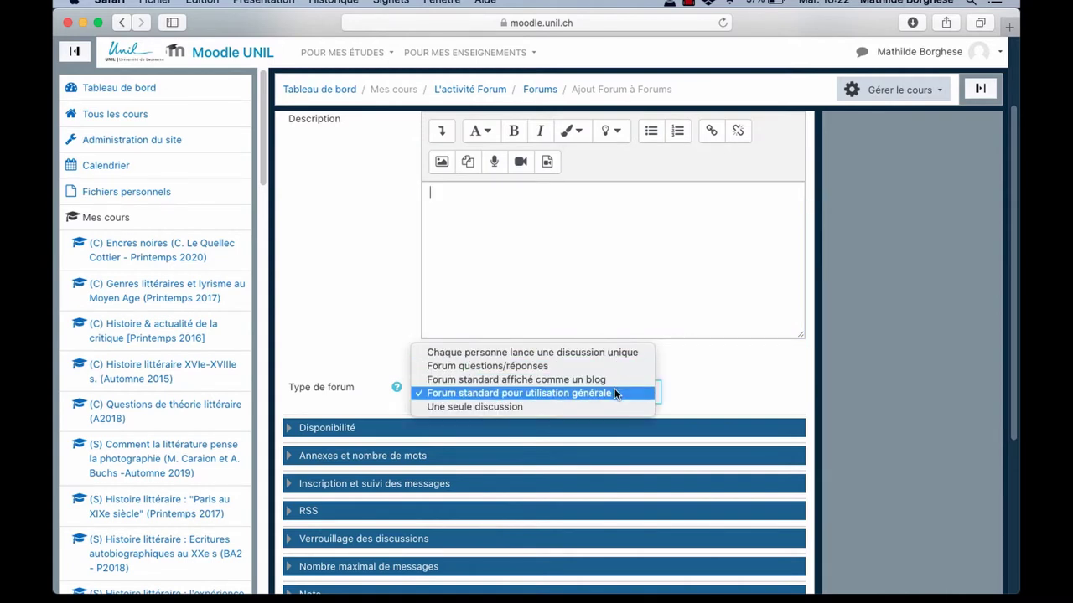
pyautogui.click(615, 394)
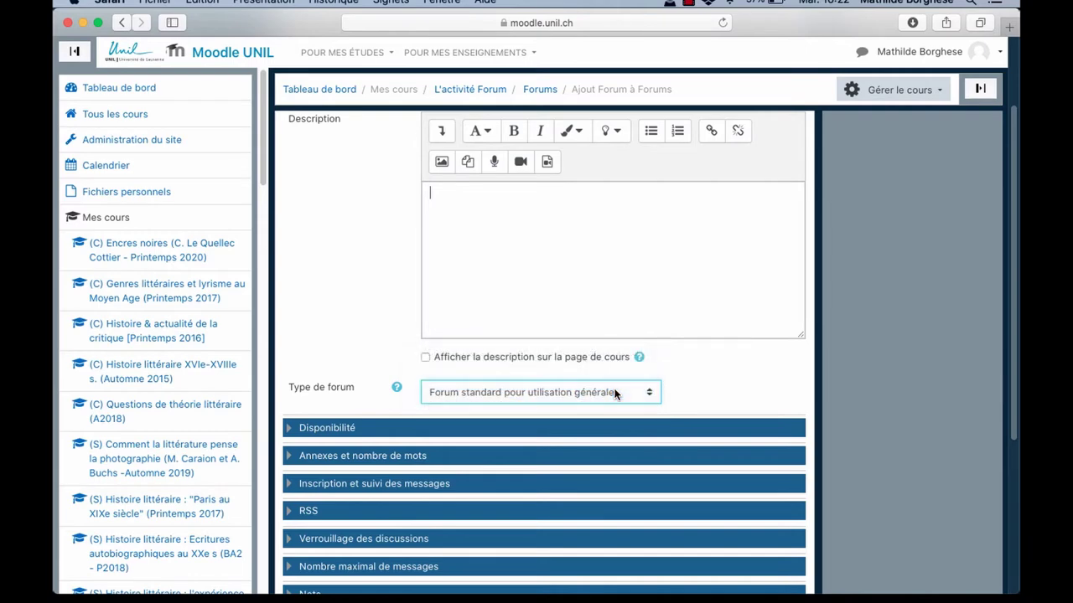
# - Save the forum and return to the course, moving it directly above Forum questions/réponses in the Forums section
pyautogui.scroll(-5, 723, 394)
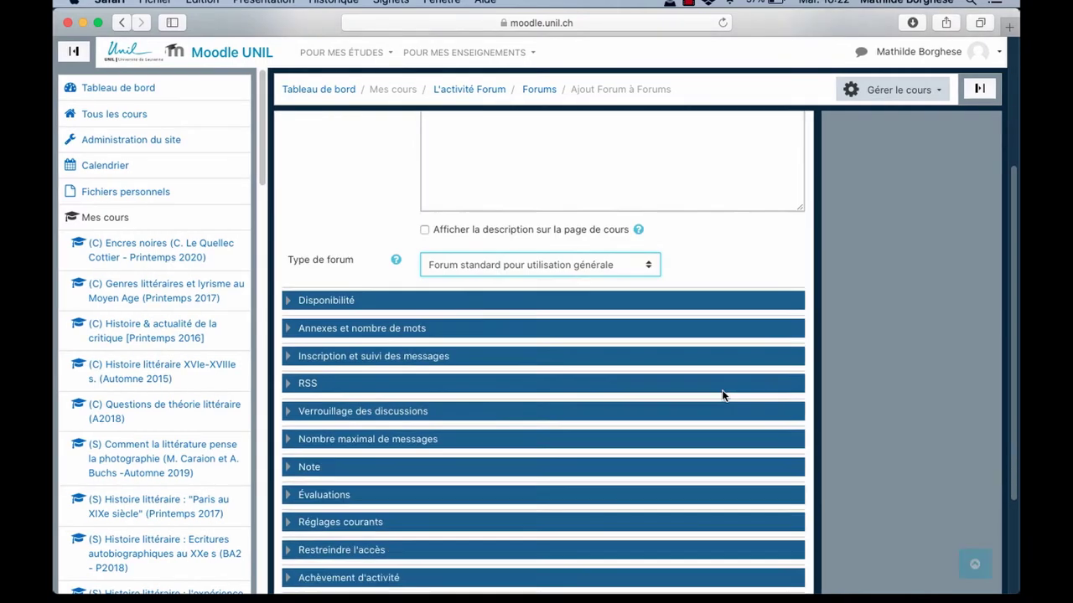
pyautogui.click(555, 485)
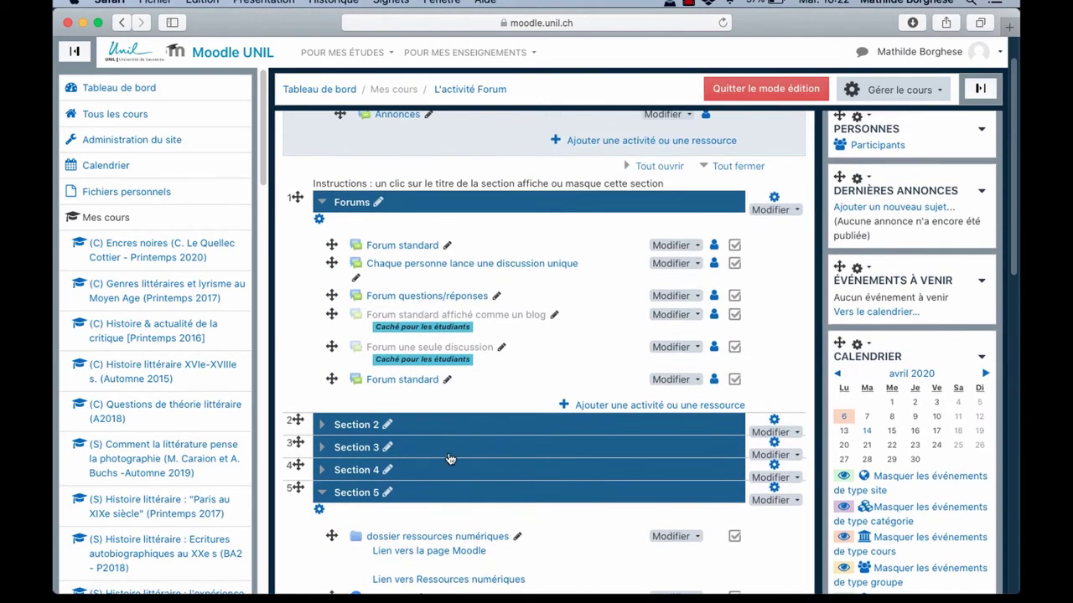
pyautogui.moveTo(332, 378); pyautogui.dragTo(332, 261)
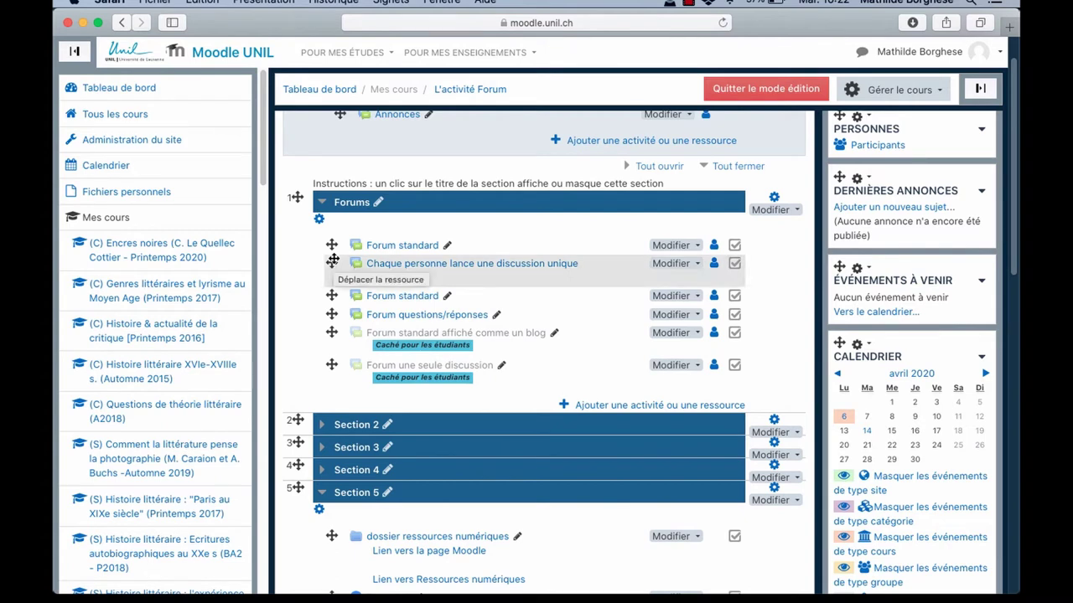
# - Start a discussion in the first Forum standard with "Lorem ipsum dolor" as both subject and message
pyautogui.click(393, 248)
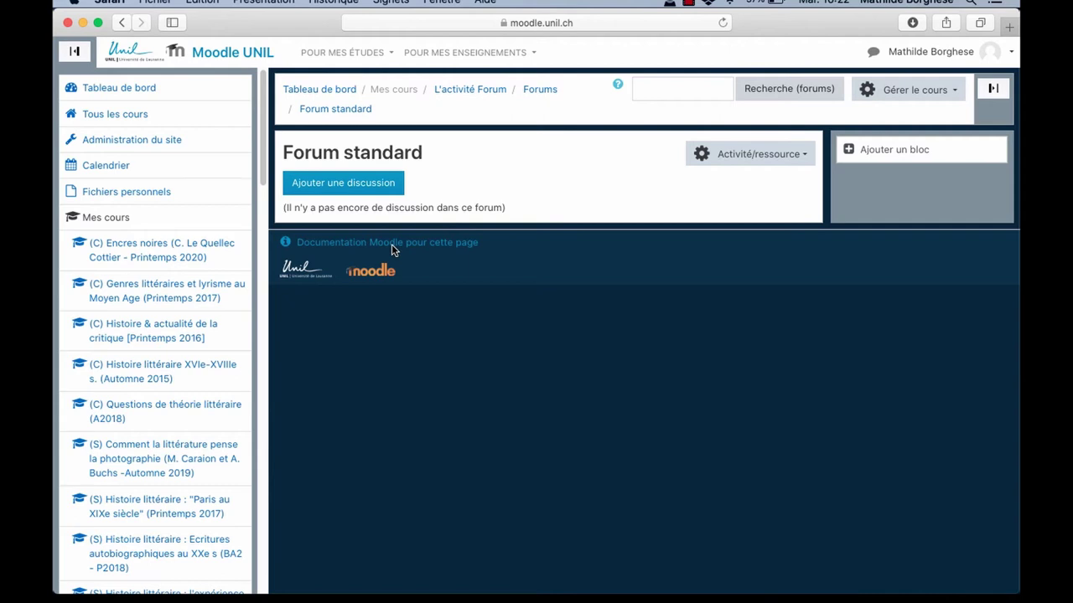
pyautogui.click(376, 192)
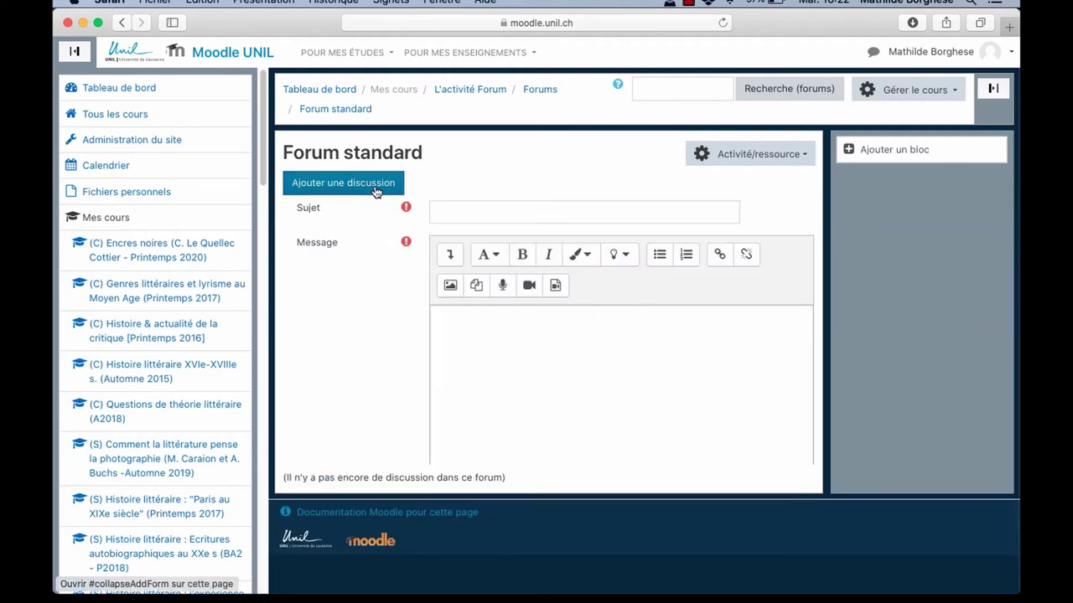
pyautogui.click(448, 208)
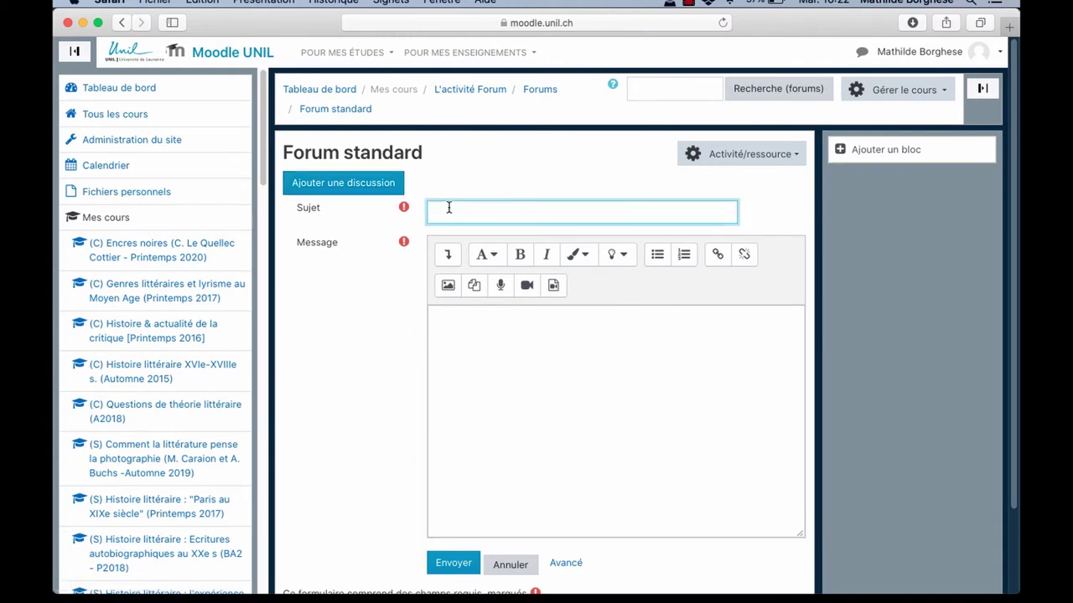
pyautogui.write('Lorem ipsum dolor')
pyautogui.click(483, 325)
pyautogui.write('Lorem ipsum dolor')
pyautogui.scroll(-3, 573, 367)
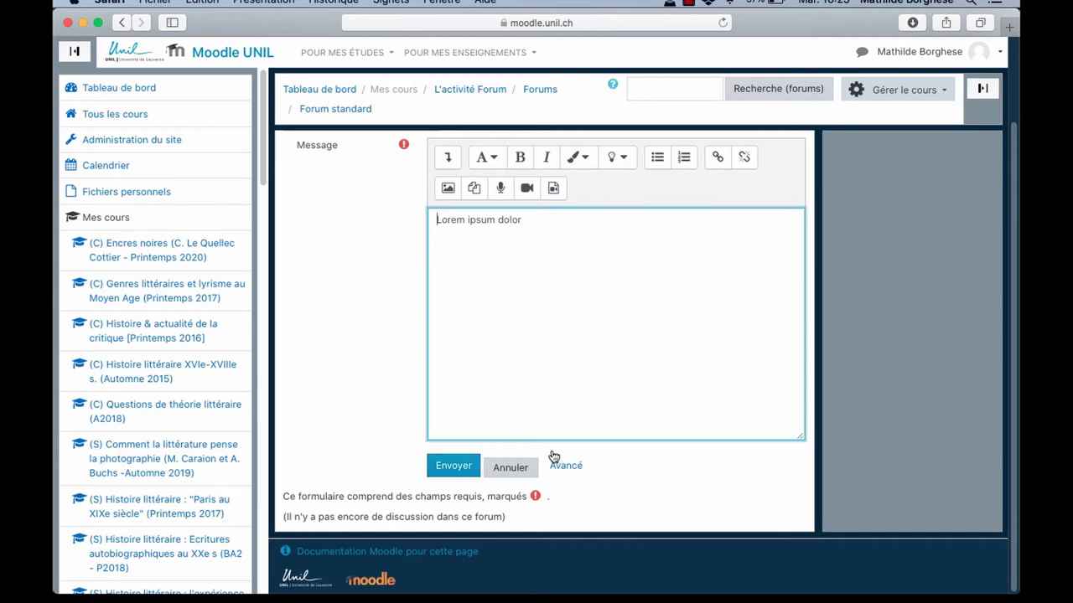
# - Attach lorem-ipsum.pdf to the discussion using the advanced form and post it
pyautogui.click(568, 474)
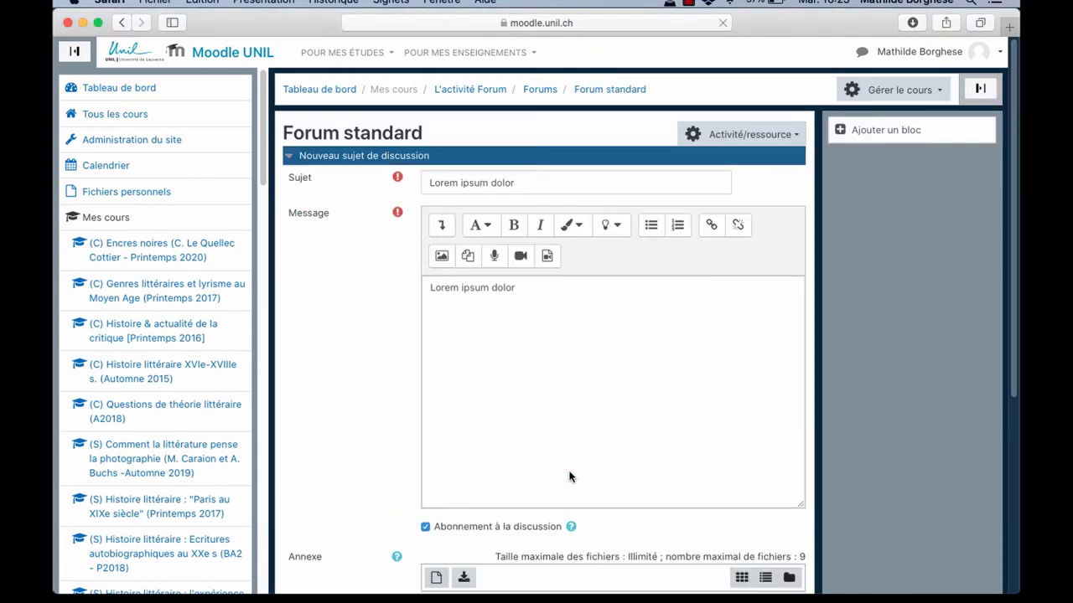
pyautogui.scroll(-3, 569, 477)
pyautogui.scroll(-3, 569, 476)
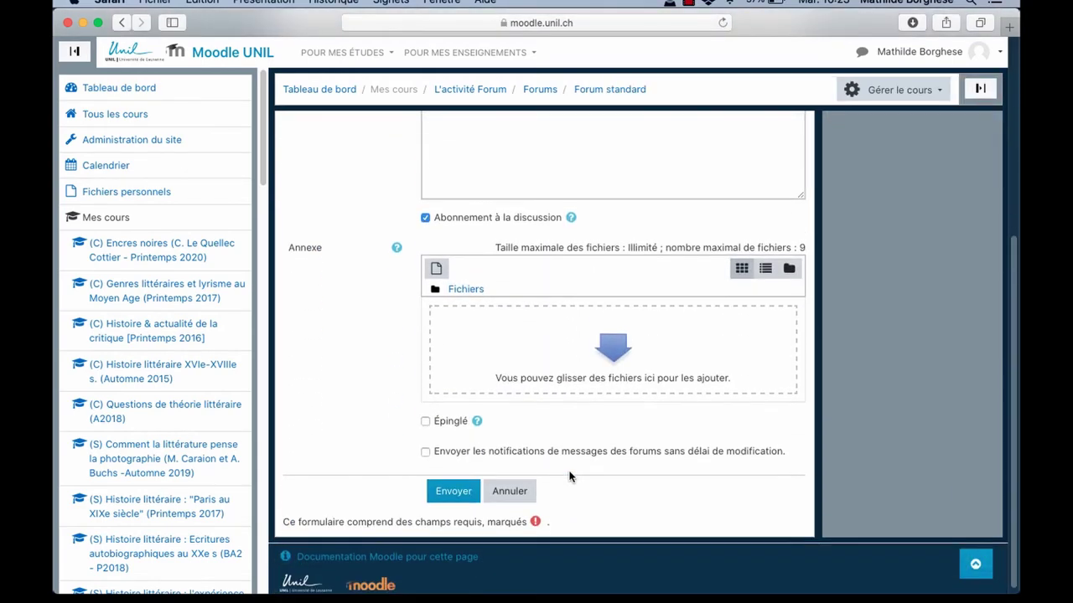
pyautogui.click(532, 352)
pyautogui.click(436, 278)
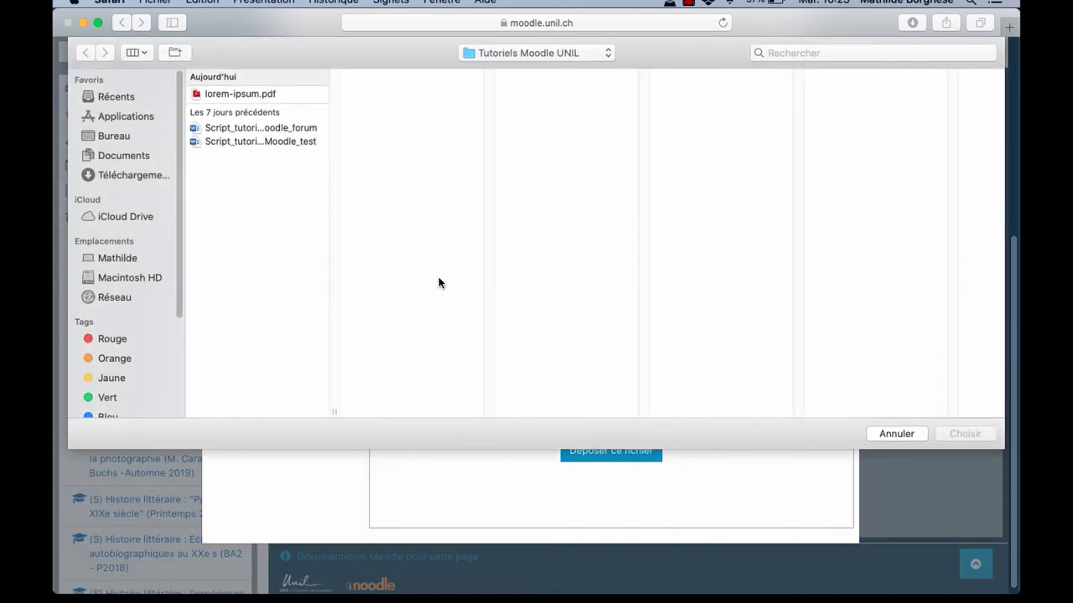
pyautogui.doubleClick(246, 92)
pyautogui.click(602, 450)
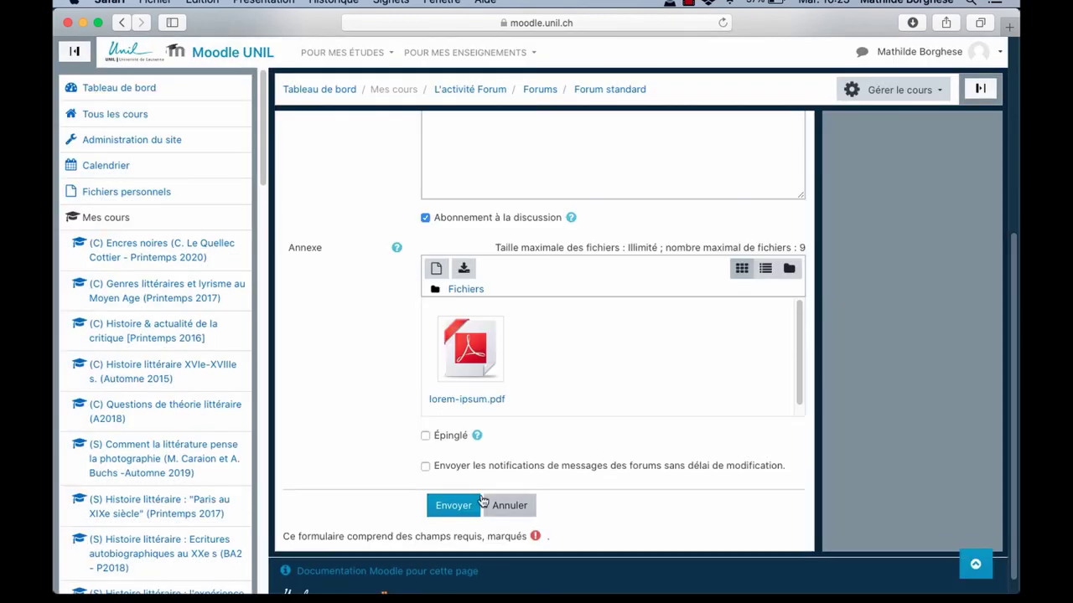
pyautogui.click(452, 506)
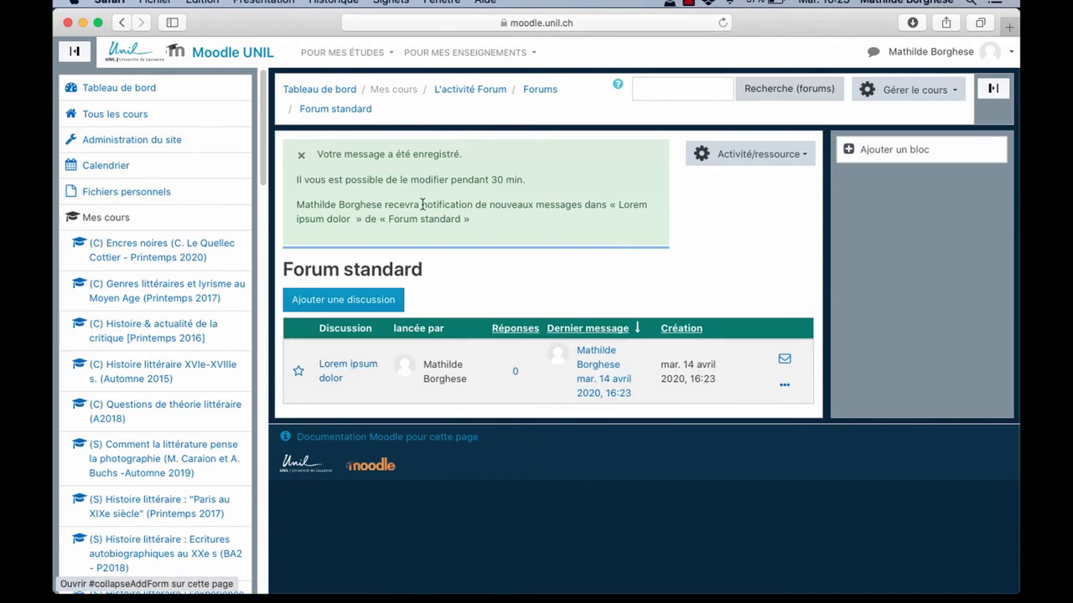
# - Post a discussion in the course's "Chaque personne lance une discussion unique" forum with subject and message "Lorem ipsum dolor"
pyautogui.click(446, 95)
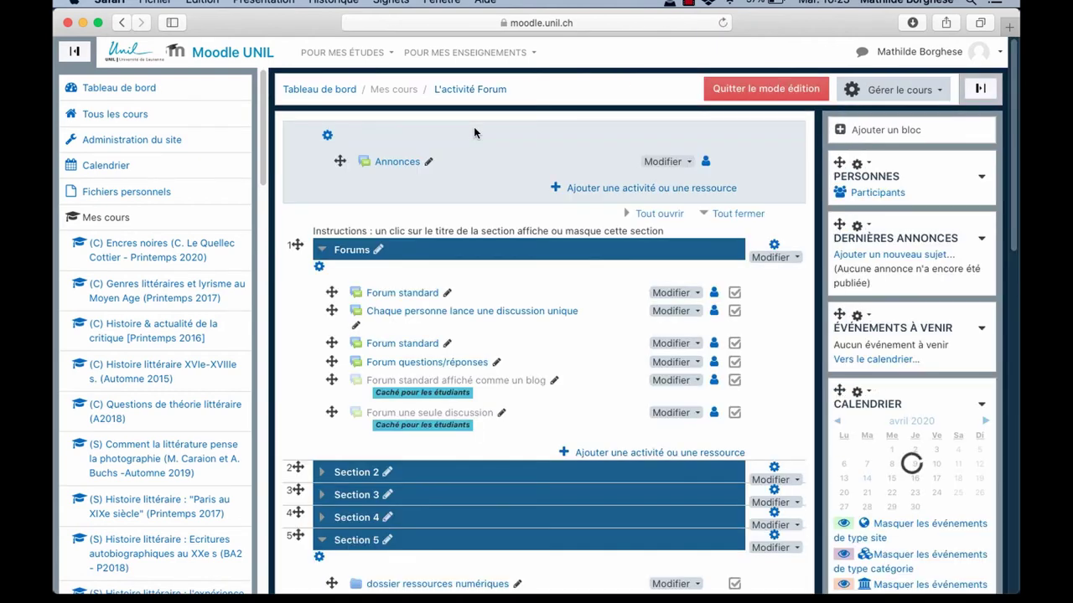
pyautogui.click(486, 314)
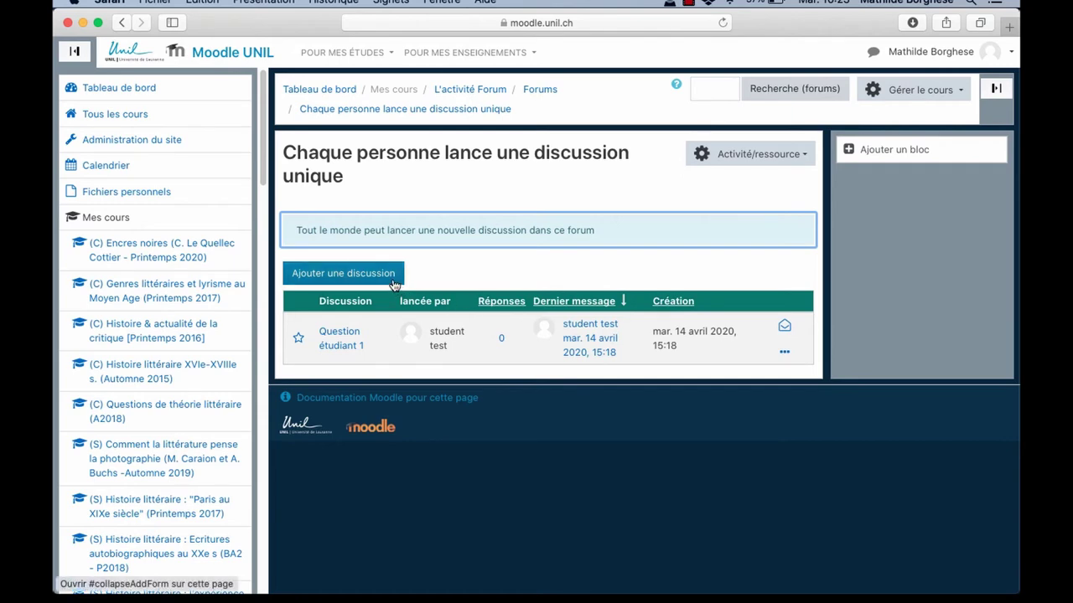
pyautogui.click(393, 282)
pyautogui.click(475, 301)
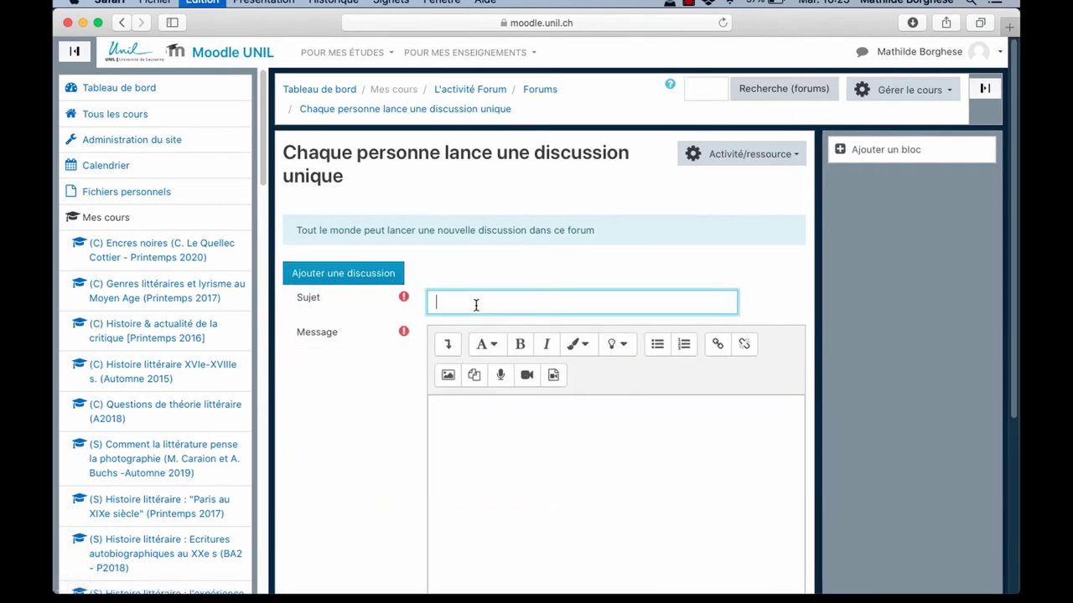
pyautogui.write('Lorem ipsum dolor')
pyautogui.click(514, 458)
pyautogui.write('Lorem ipsum dolor')
pyautogui.scroll(-5, 514, 458)
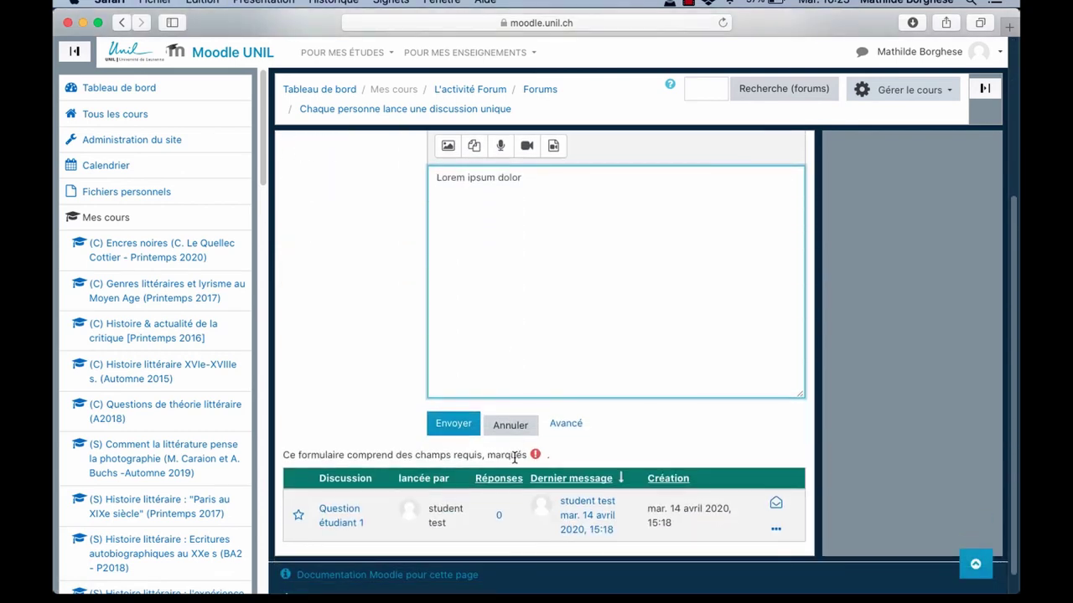
pyautogui.click(467, 426)
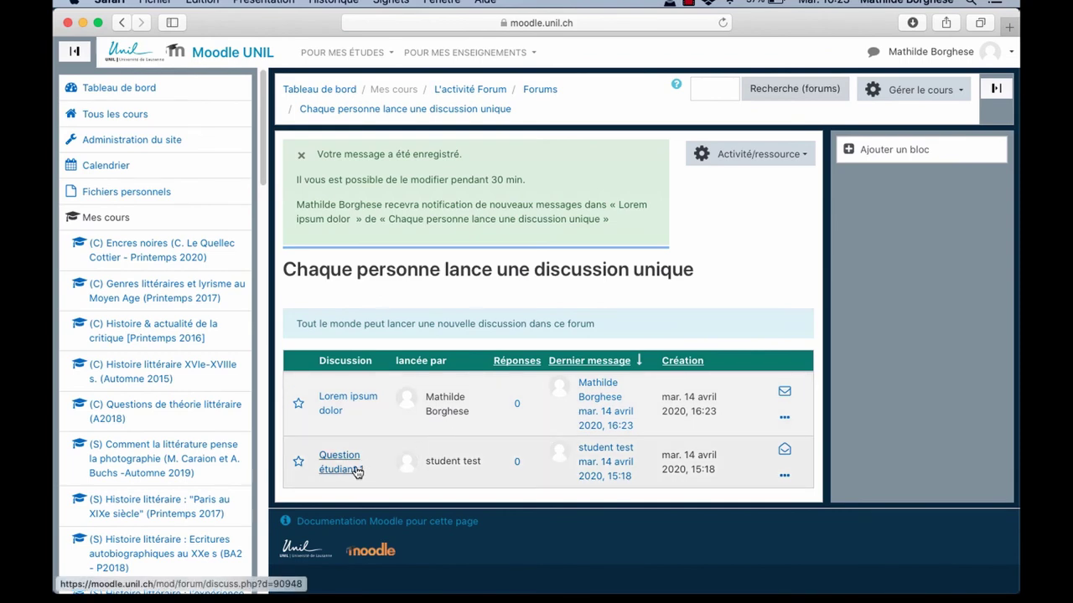
# - View the discussion "Question étudiant 1", and return to the L'activité Forum course page
pyautogui.click(357, 471)
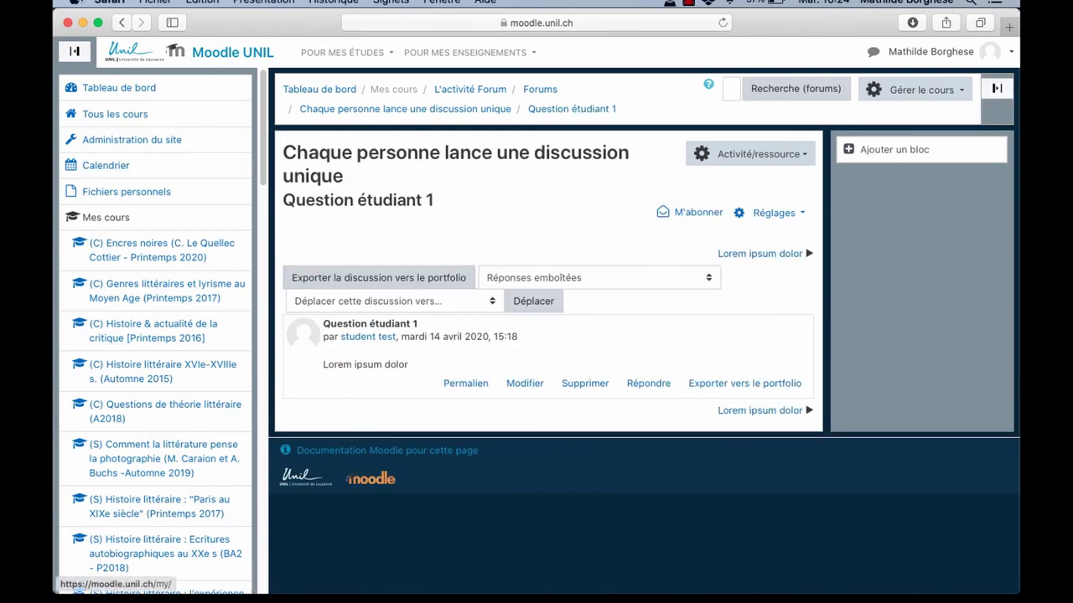
pyautogui.click(123, 25)
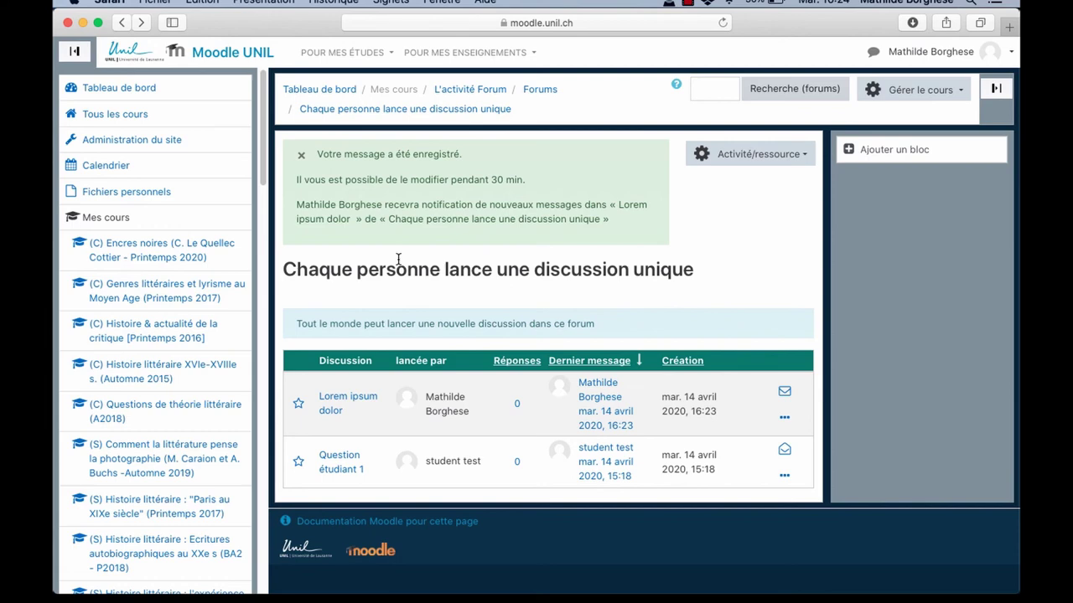
pyautogui.click(463, 93)
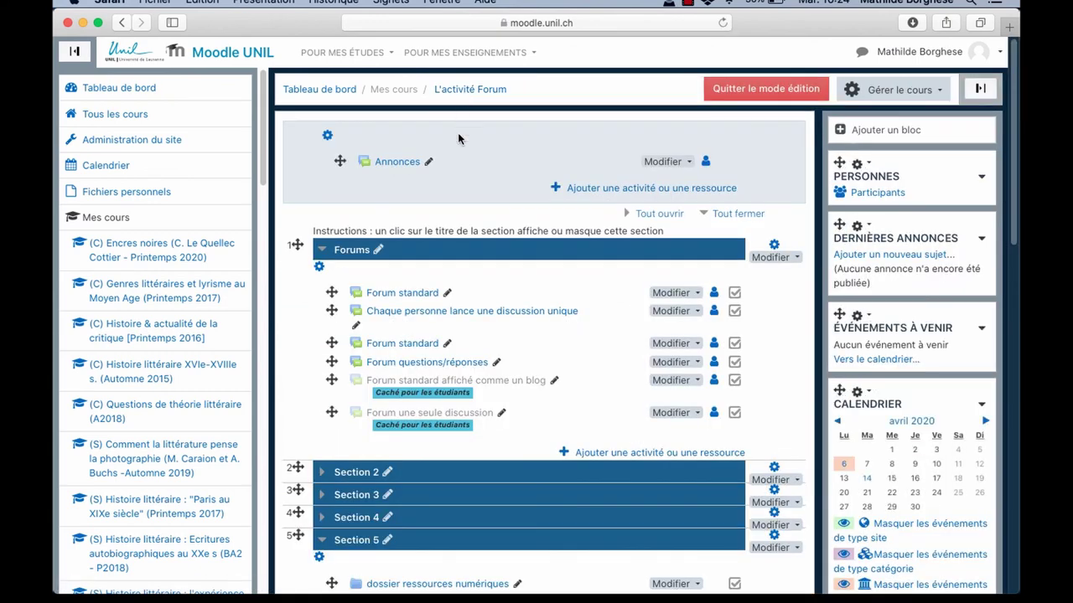
# - Reply "Lorem ipsum dolor" to Question enseignant in Forum questions/réponses, and return to the course page
pyautogui.click(435, 363)
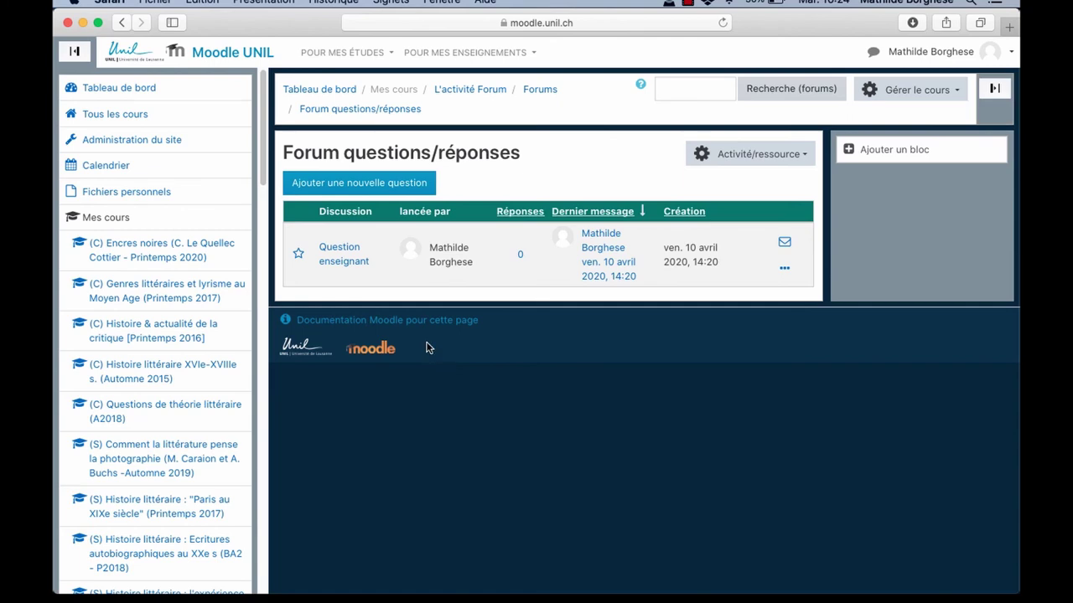
pyautogui.click(354, 267)
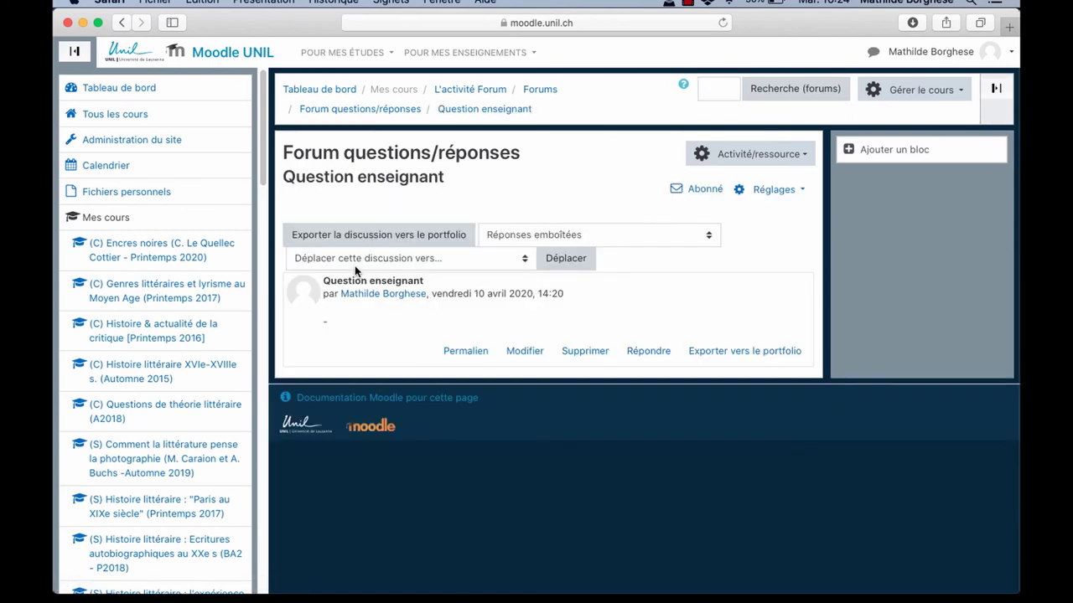
pyautogui.click(637, 352)
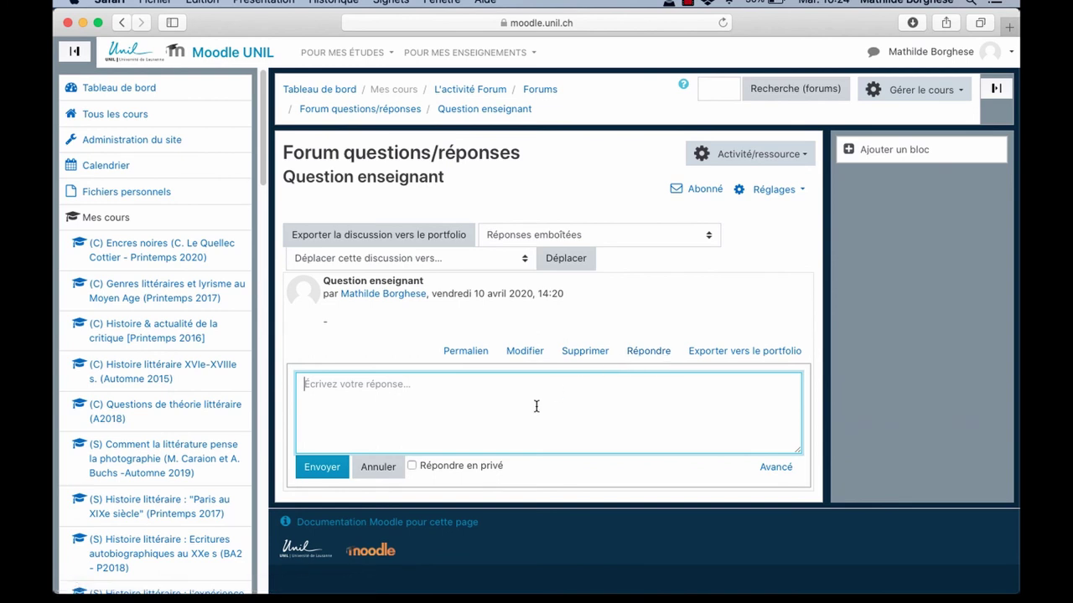
pyautogui.write('Lorem ipsum dolor')
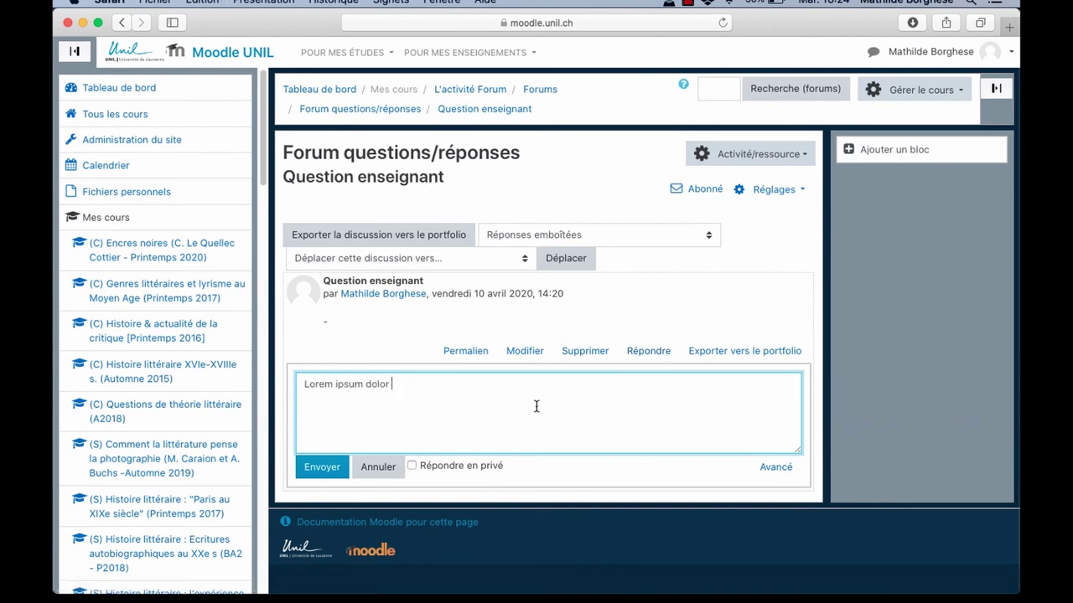
pyautogui.click(322, 467)
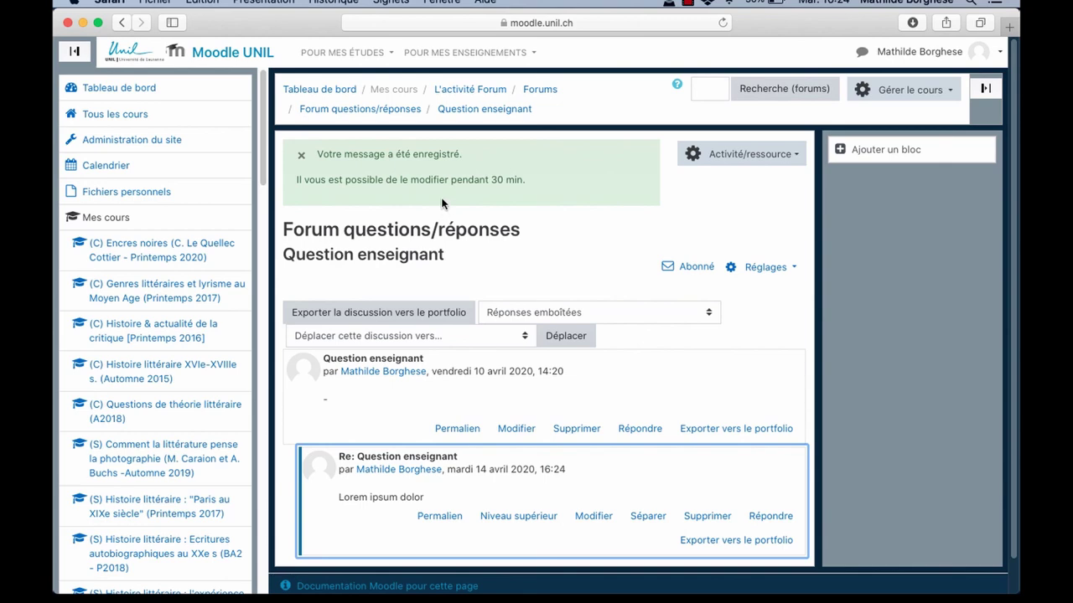
pyautogui.click(480, 98)
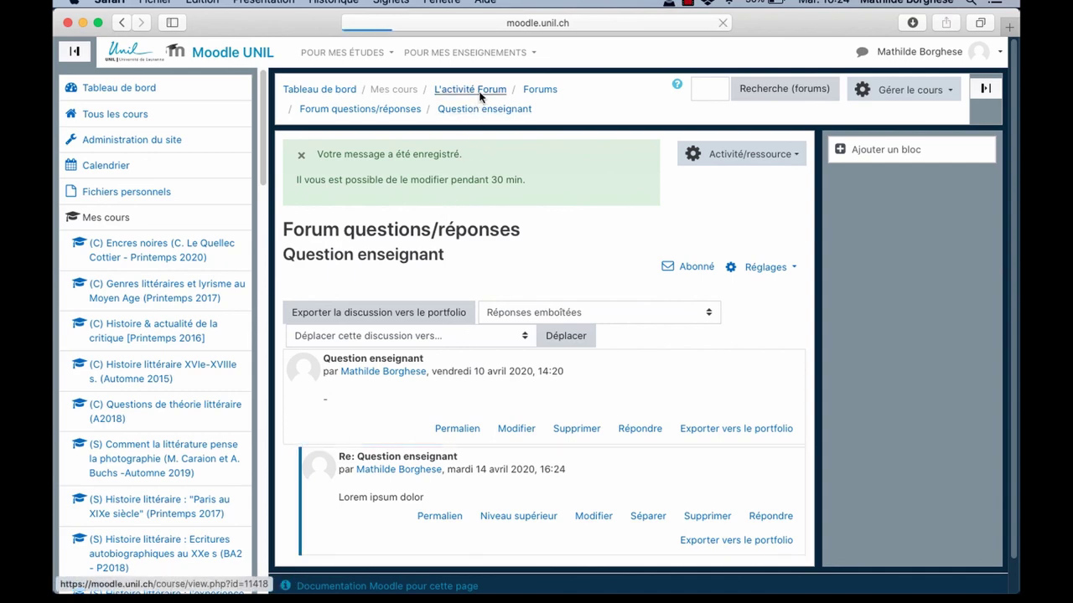